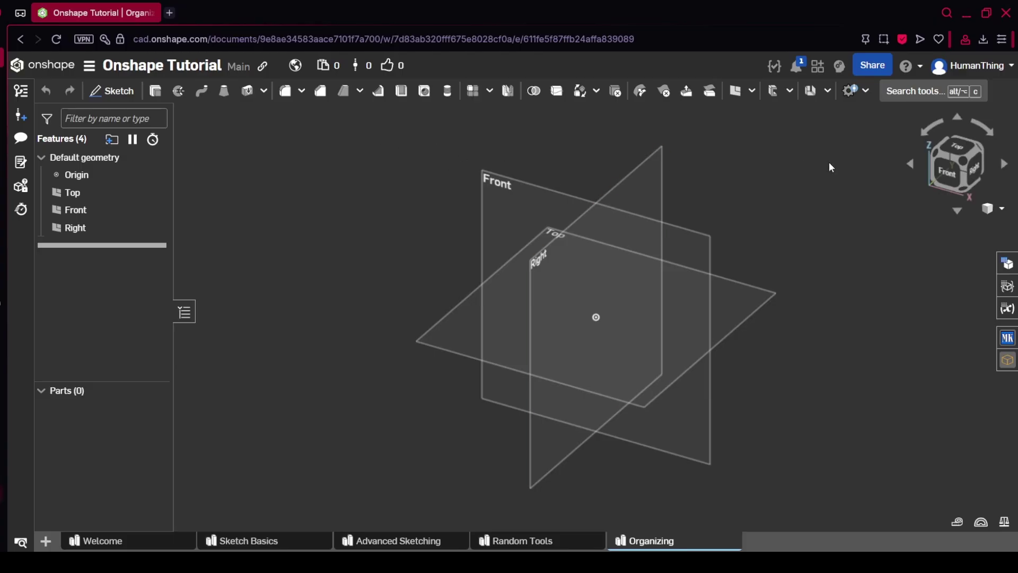
- Start a sketch on the Front plane and draw a narrow upright rectangle above and to the left of the origin
left_click(951, 177)
left_click(115, 91)
left_click(519, 229)
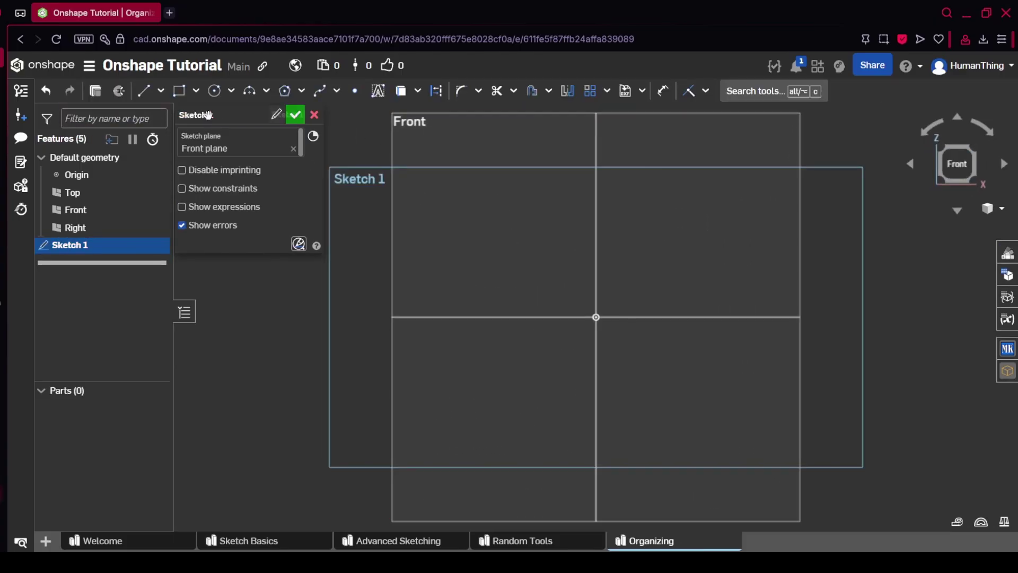
left_click(179, 91)
left_click(462, 168)
left_click(495, 263)
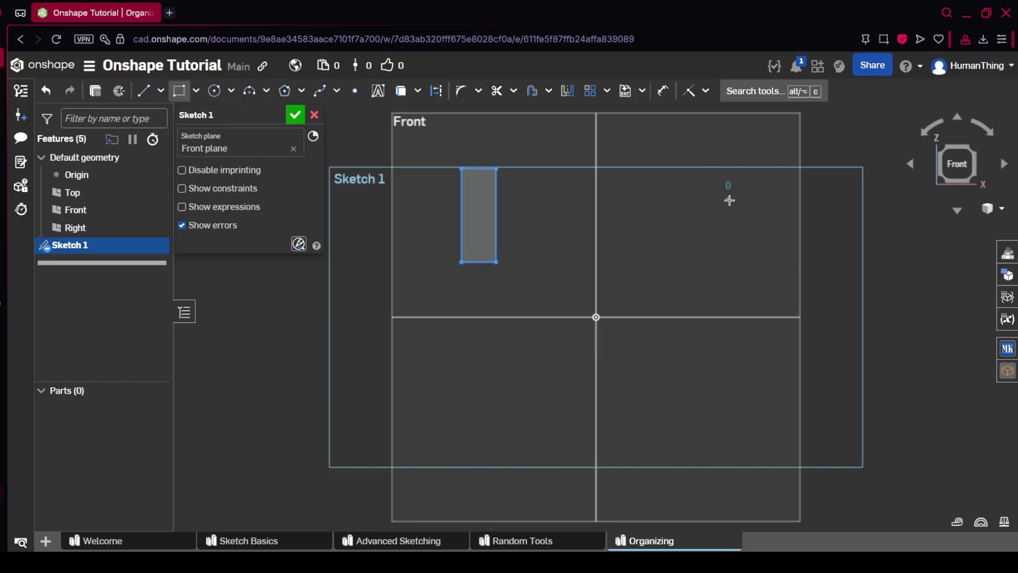
- Add a tall rectangle right of the origin, two thin horizontal strips, and a lower-left rectangle about 1.977 by 1.252 in, and finish the sketch
left_click(729, 199)
left_click(804, 413)
left_click(645, 441)
left_click(525, 443)
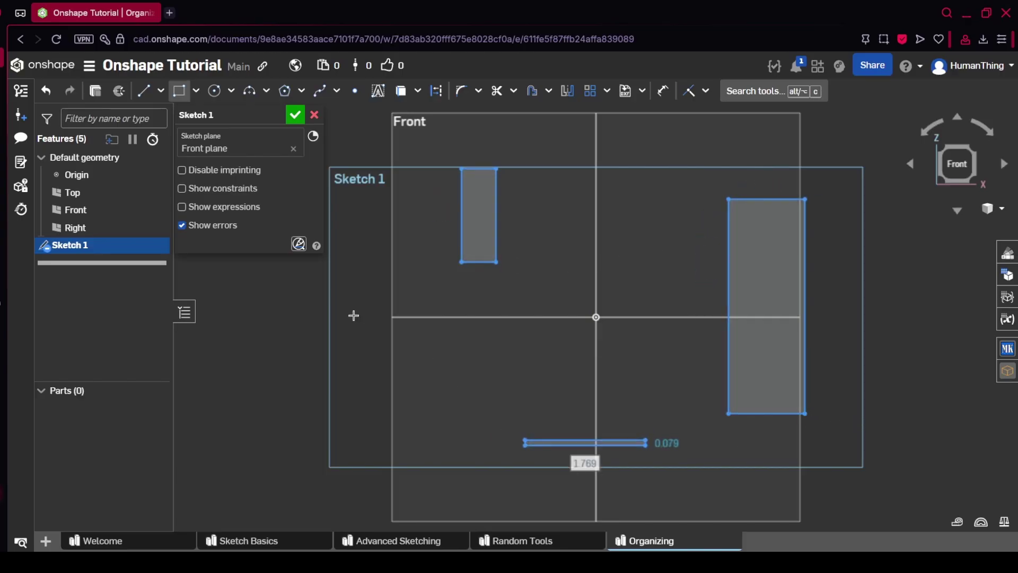
left_click(353, 320)
left_click(245, 321)
left_click(305, 457)
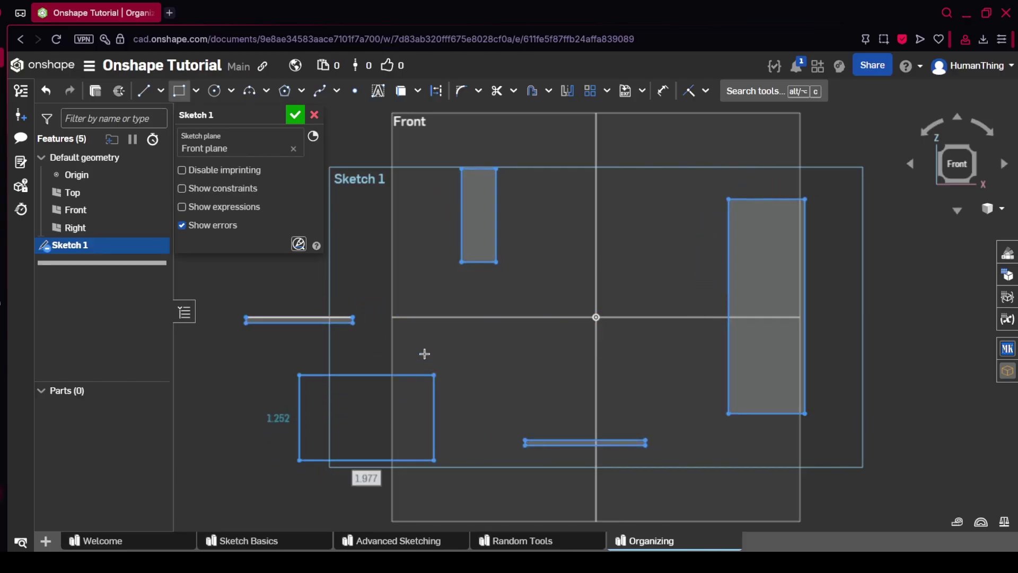
left_click(435, 375)
left_click(295, 114)
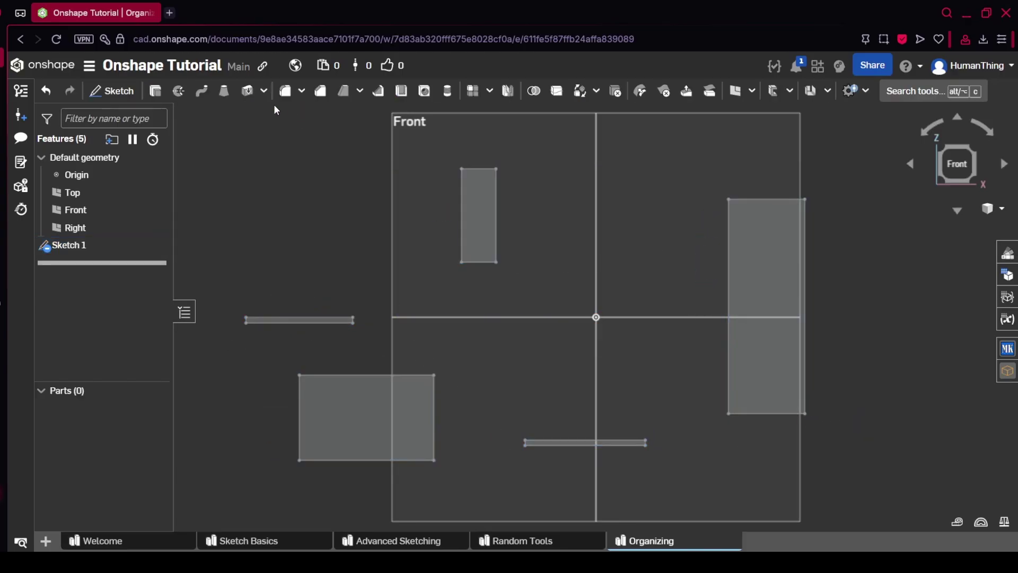
- Extrude all five rectangles of Sketch 1 as new solids with a blind depth of 1 in
left_click(112, 243)
left_click(155, 90)
right_click_drag(571, 292, 546, 311)
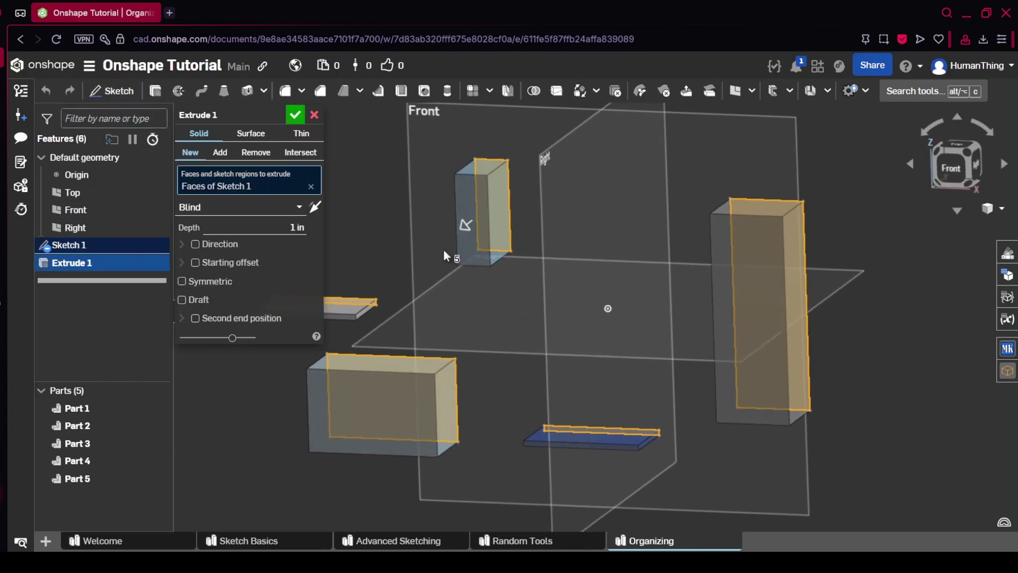
left_click(301, 117)
left_click(969, 157)
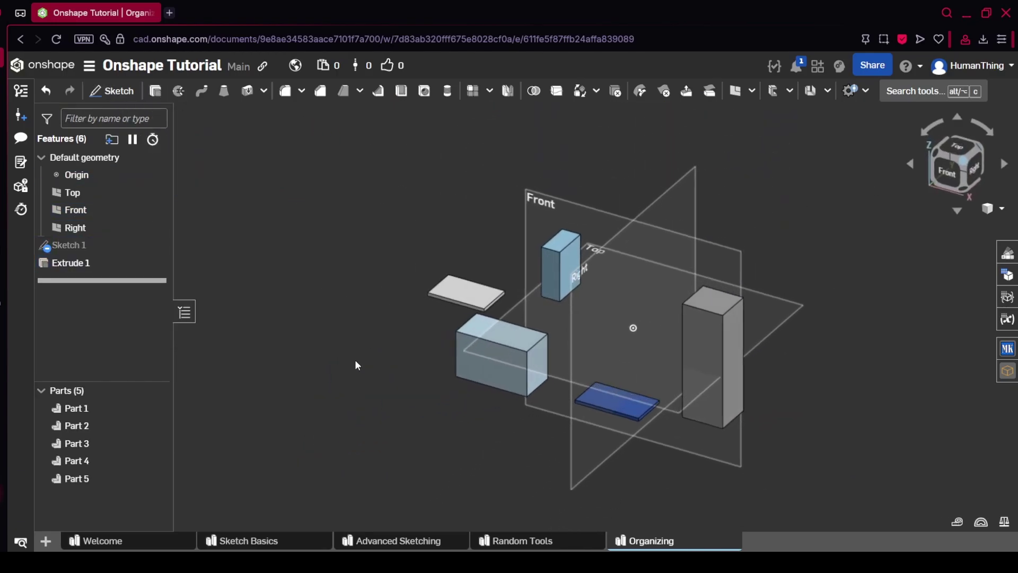
- Rename Part 1 as 1 and Part 2 as 2
right_click(107, 405)
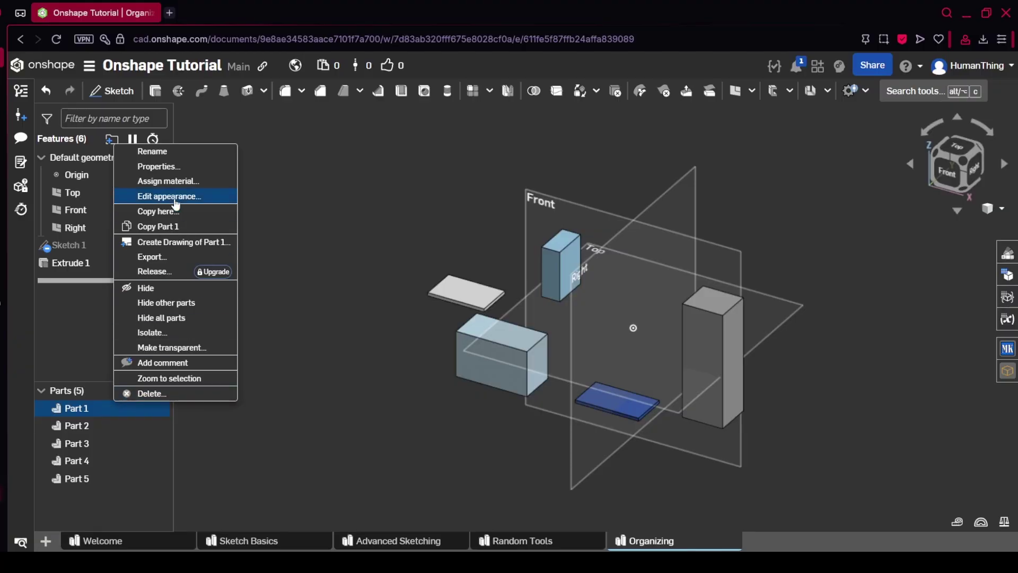
left_click(158, 154)
type("1")
key("Return")
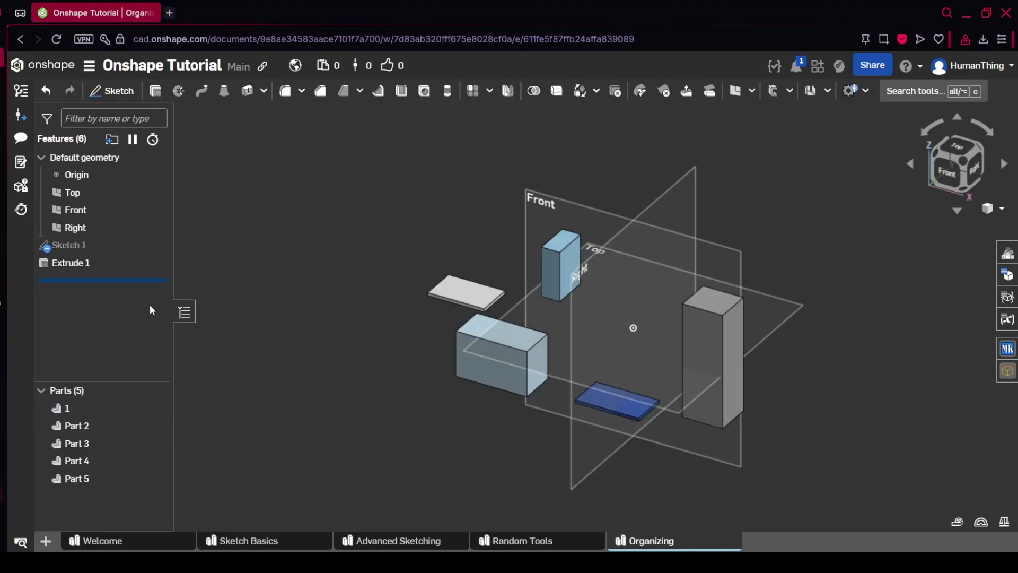
right_click(104, 424)
left_click(159, 167)
type("2")
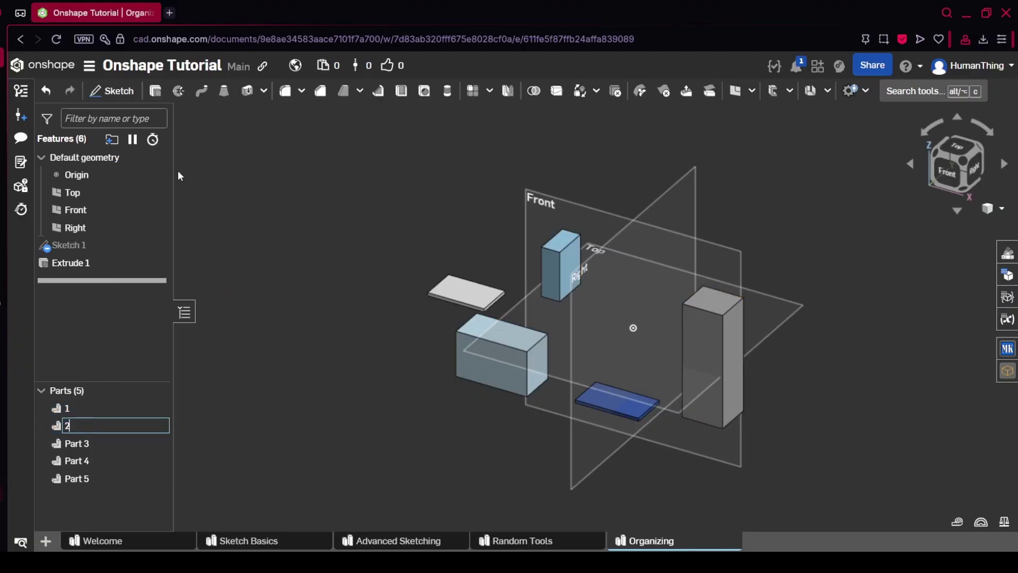
key("Return")
- Rename Part 3 as 3 and Part 4 as 4
right_click(114, 427)
right_click(114, 444)
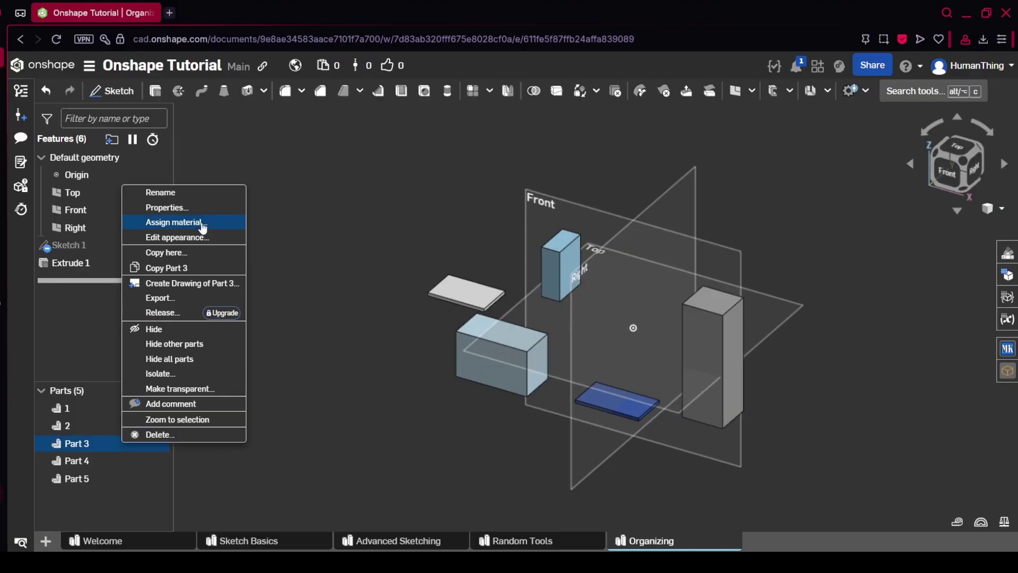
left_click(203, 193)
type("3")
key("Return")
right_click(113, 461)
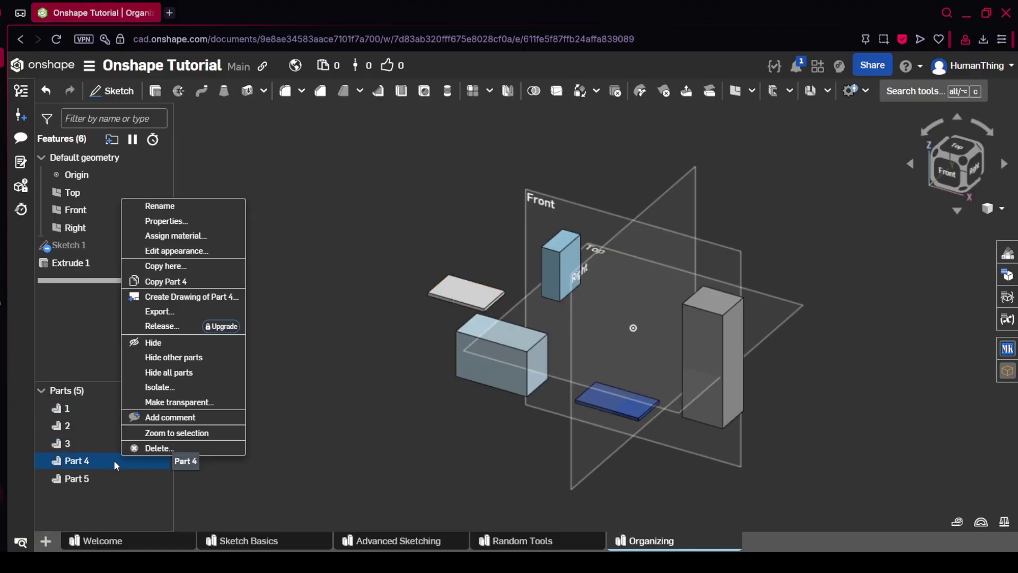
left_click(182, 207)
type("4")
key("Return")
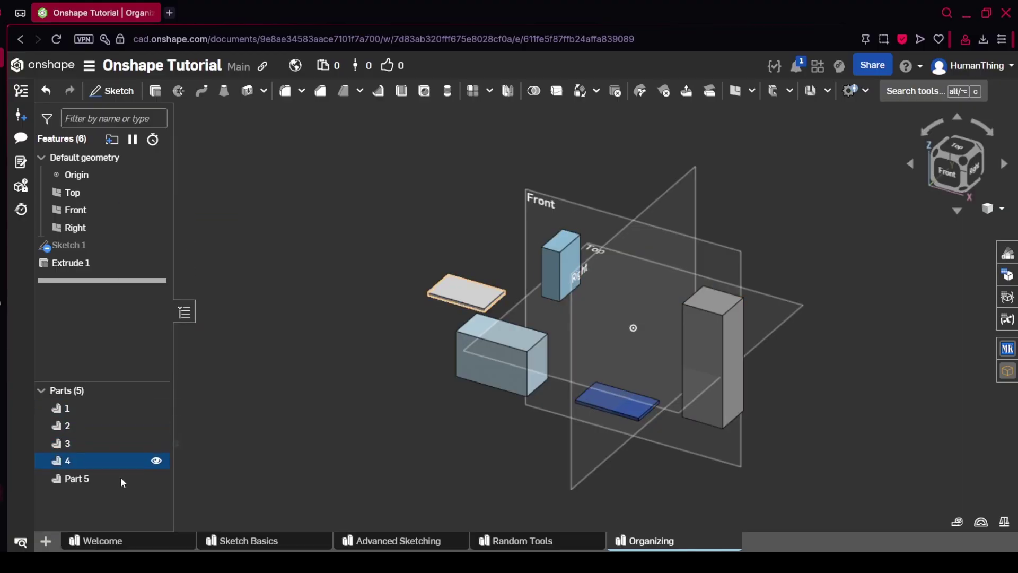
- Rename Part 5 as 5
right_click(106, 480)
left_click(151, 229)
type("5")
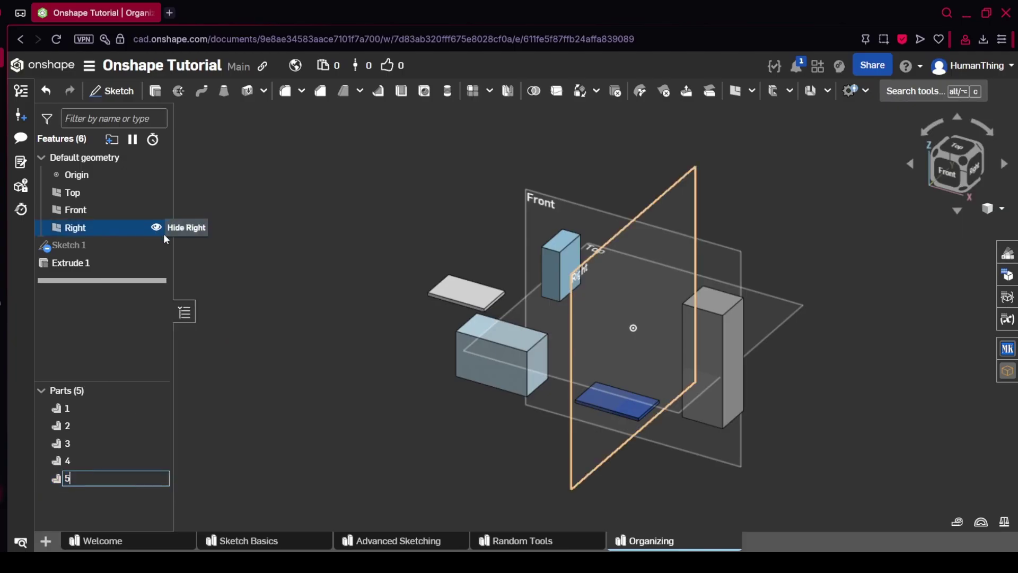
key("Return")
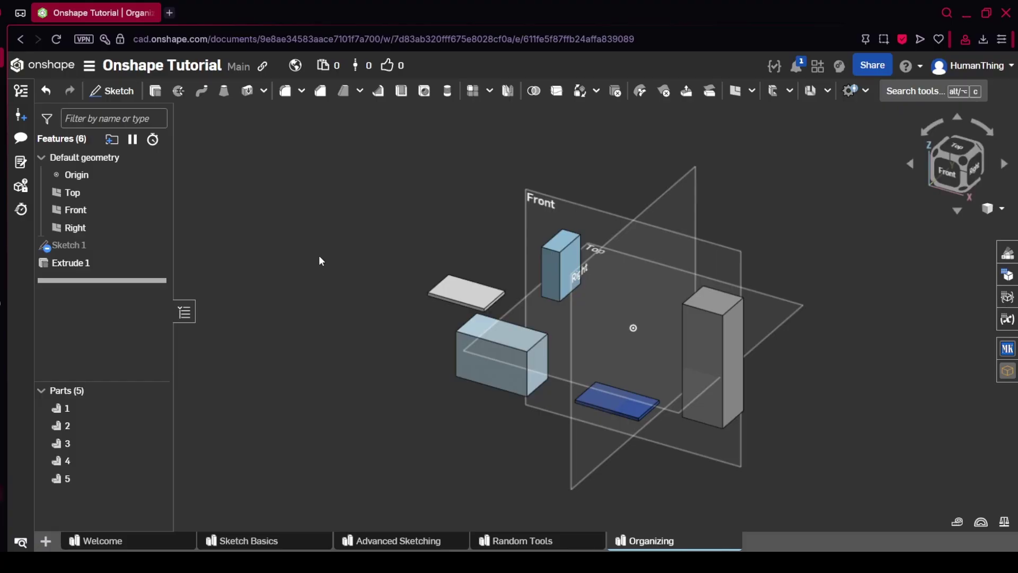
- Rename the Extrude 1 feature as Blocks
left_click(101, 262)
right_click(109, 265)
left_click(156, 280)
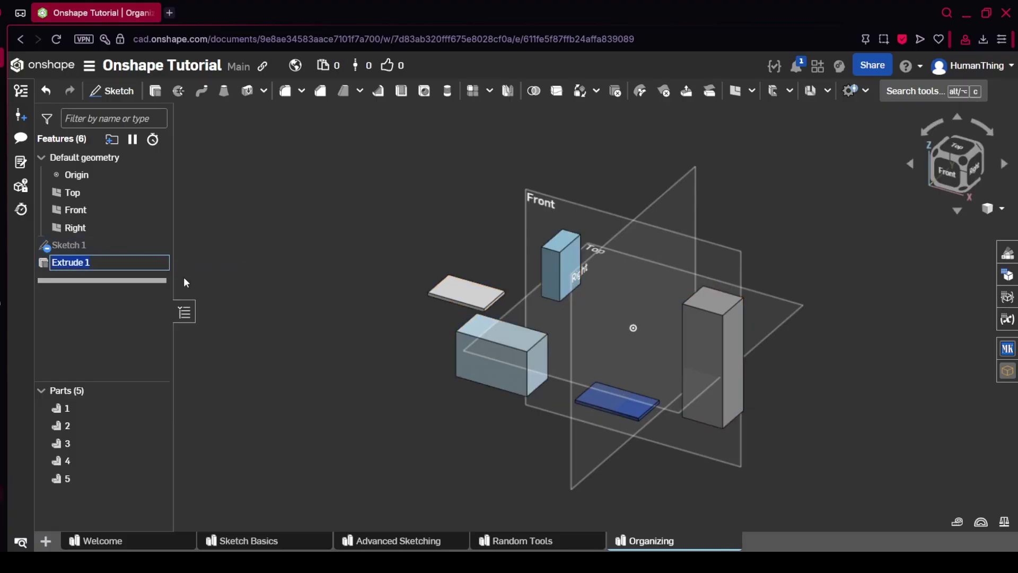
type("Blocks")
key("Return")
right_click(117, 244)
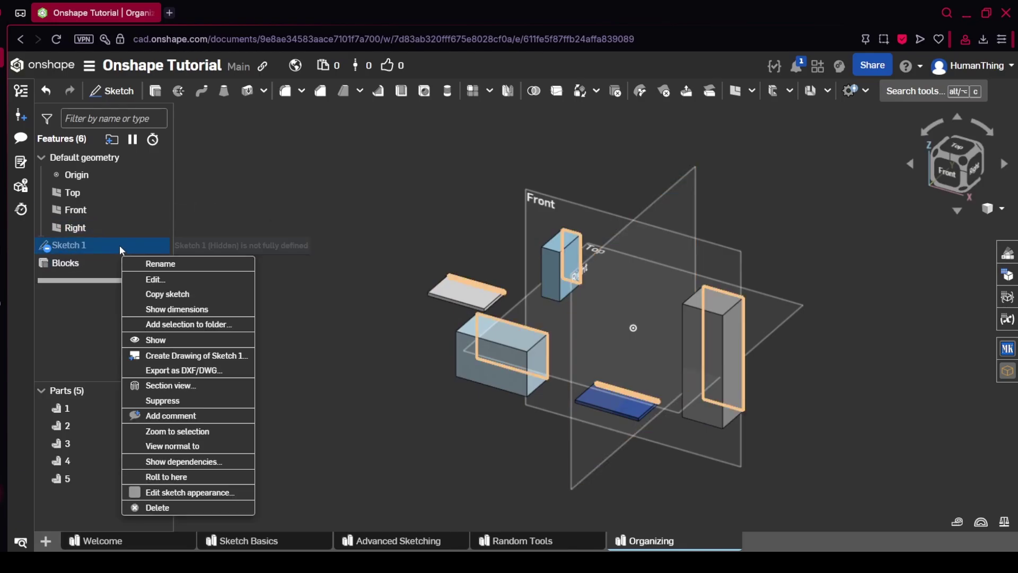
left_click(169, 261)
key("Escape")
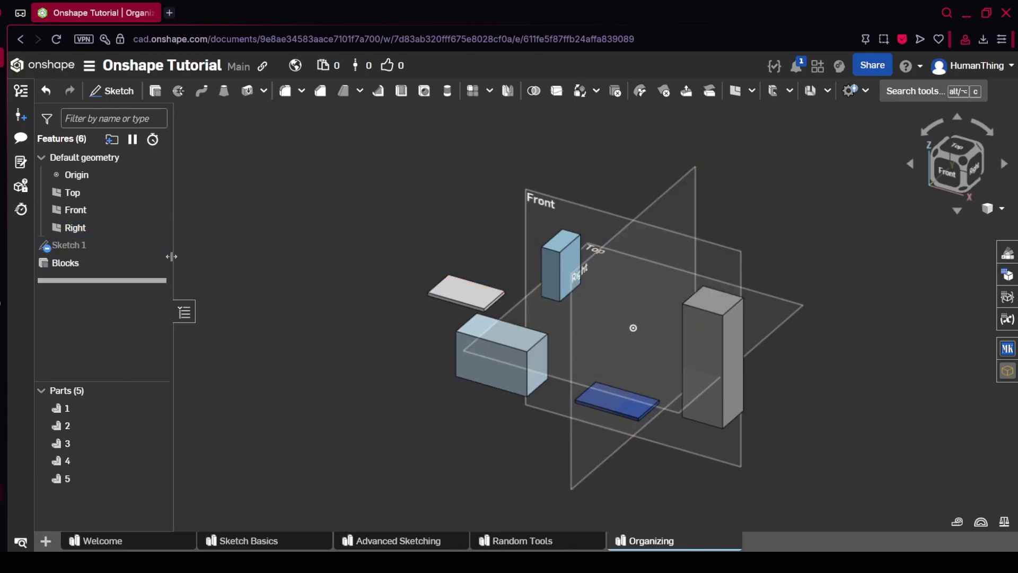
- Rename Sketch 1 as Blocks to match the extrusion built from it
right_click(131, 244)
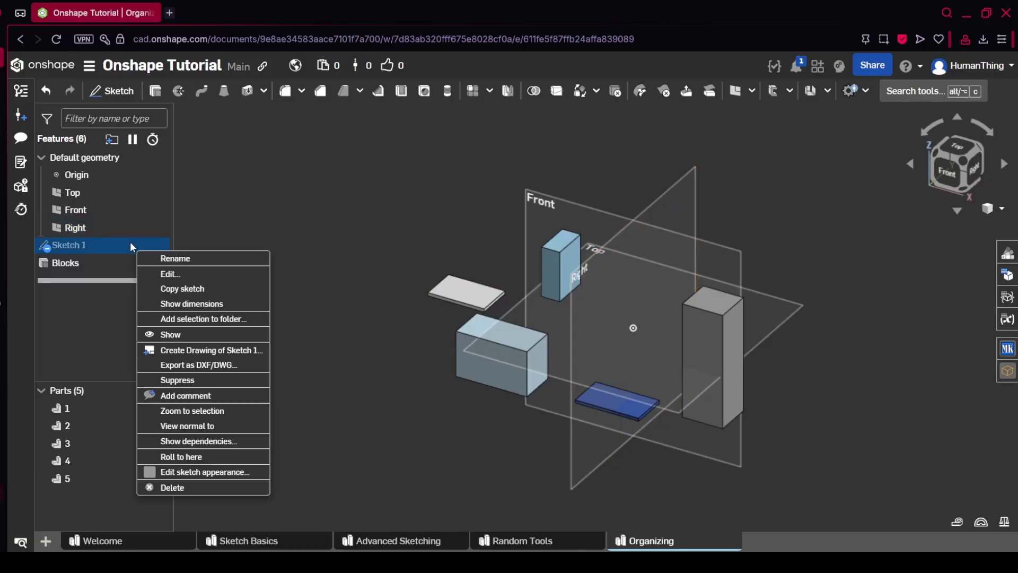
left_click(178, 258)
type("Block")
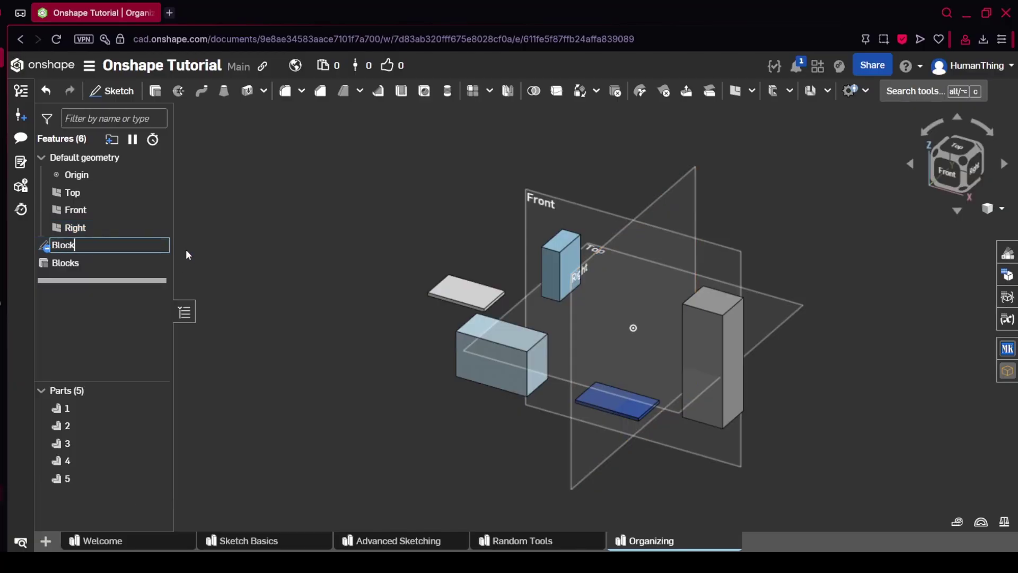
type("s")
key("Return")
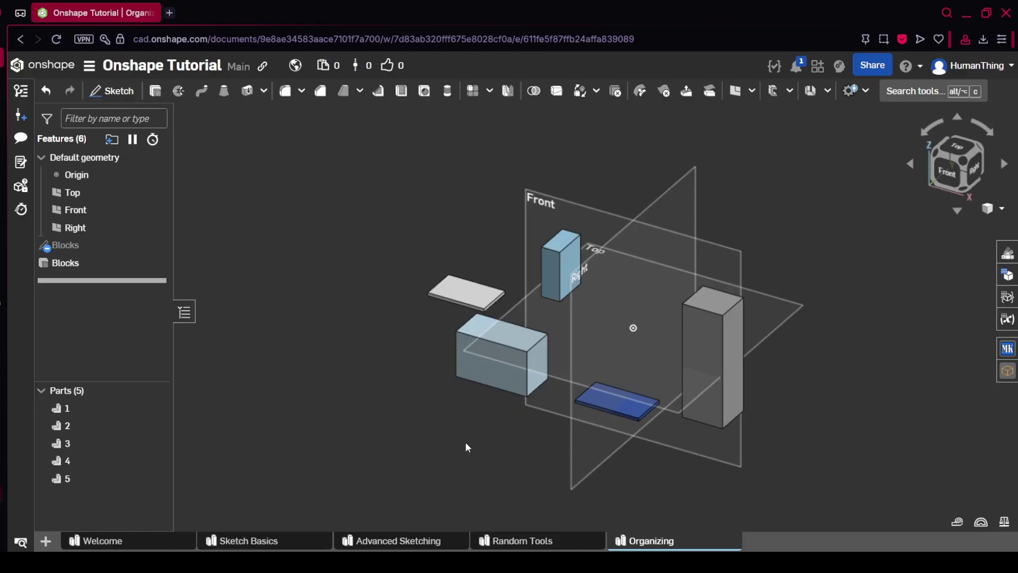
- Create a folder for the document's tabs and name it Past Tutorials
left_click(46, 541)
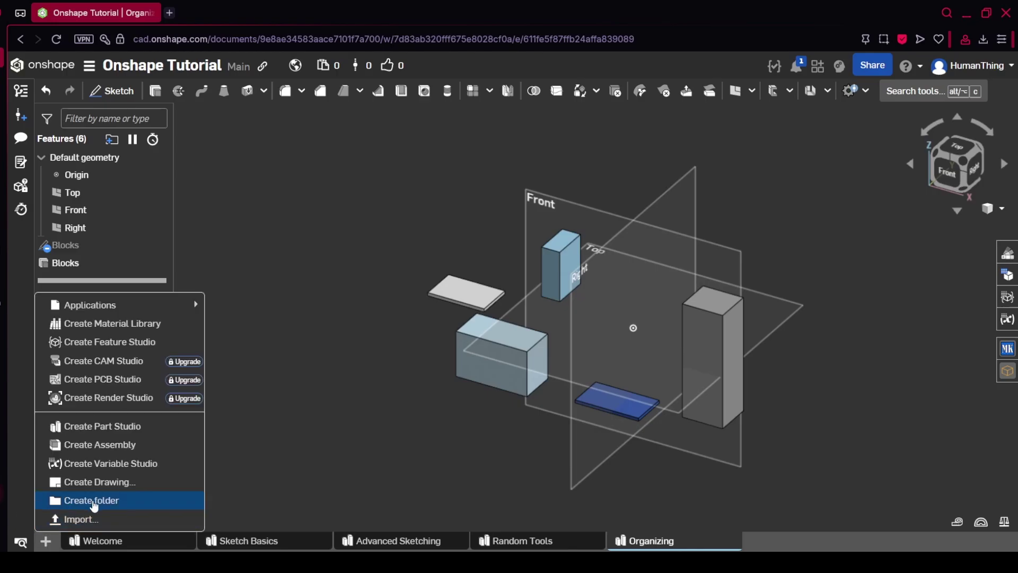
left_click(94, 500)
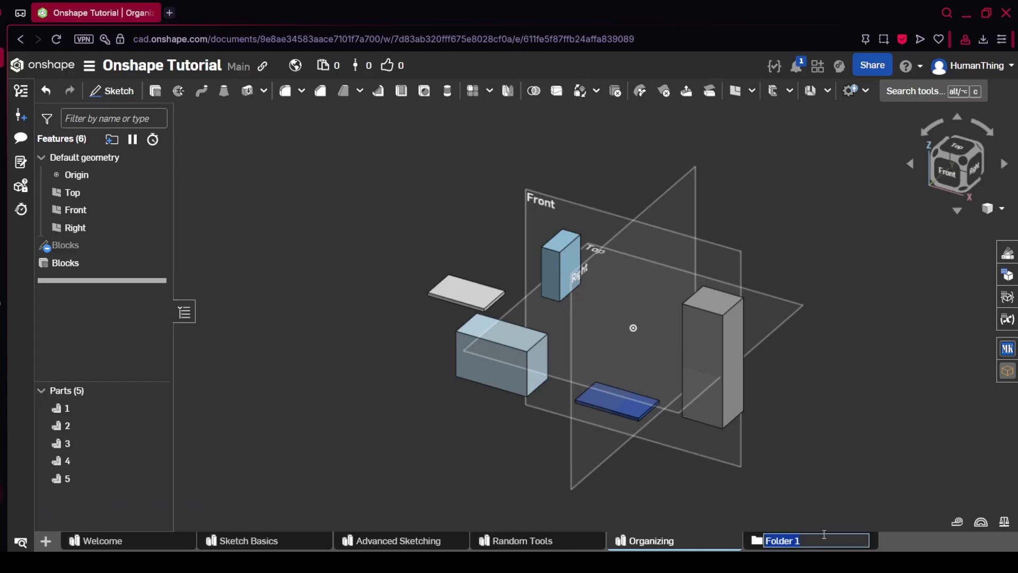
type("O")
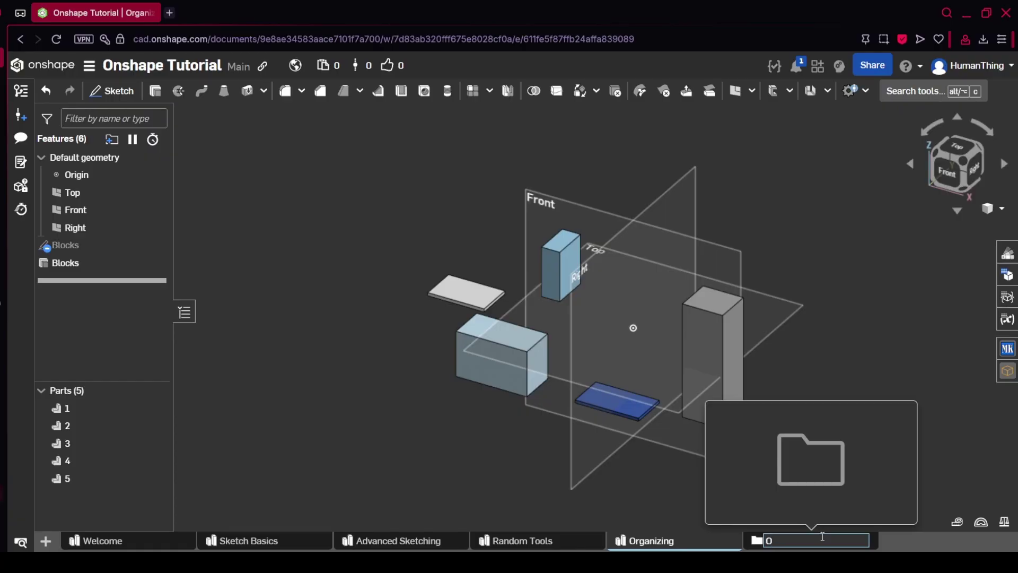
key("BackSpace")
type("Past Tutorials")
key("Return")
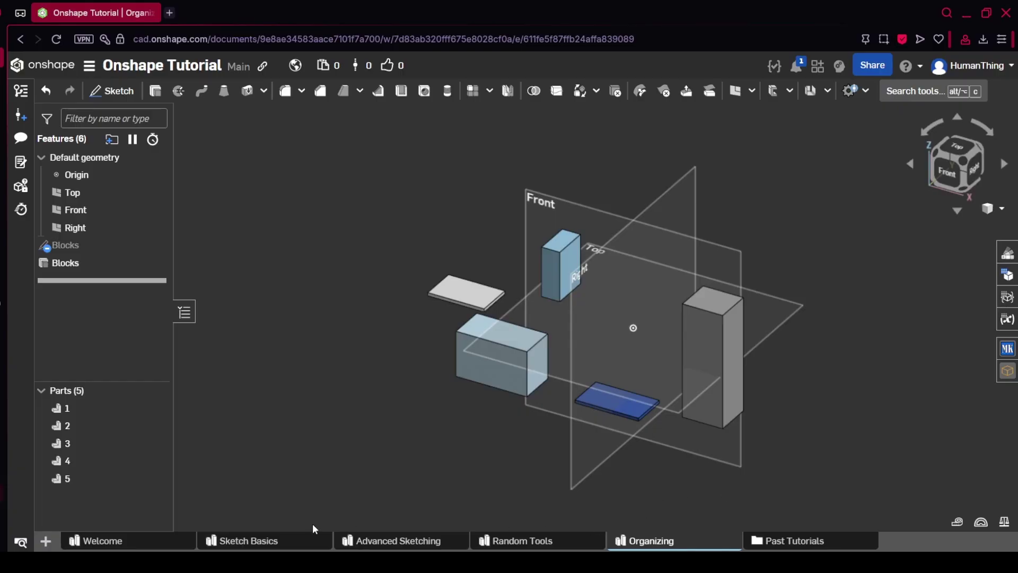
- Move Welcome, Sketch Basics, Advanced Sketching and Random Tools into the Past Tutorials folder, and place the folder before Organizing
left_click_drag(162, 545, 807, 536)
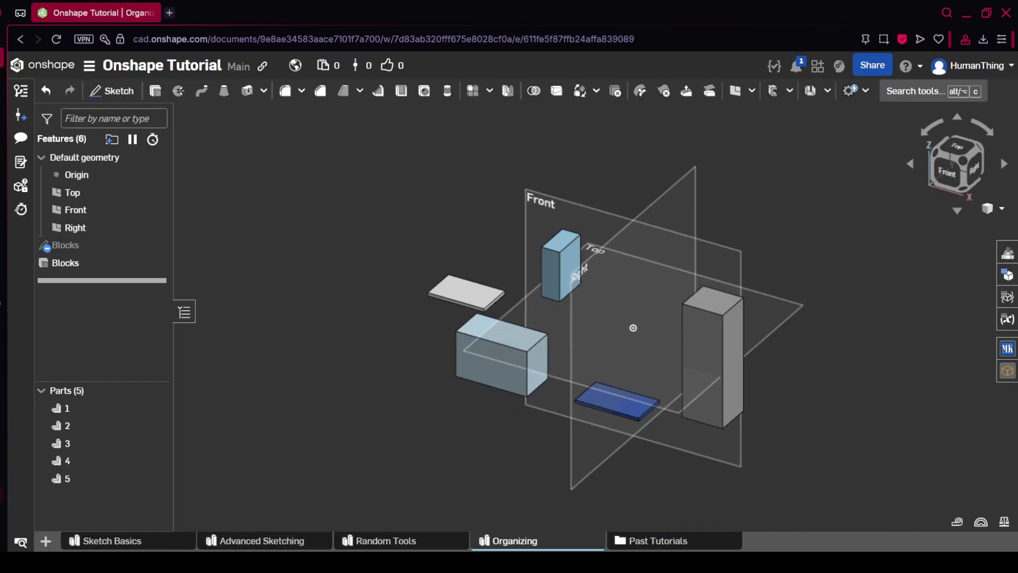
mouse_move(127, 541)
left_mouse_down()
mouse_move(673, 517)
mouse_move(673, 537)
mouse_move(132, 540)
mouse_move(373, 540)
mouse_move(363, 539)
left_mouse_up()
left_click_drag(255, 541, 101, 541)
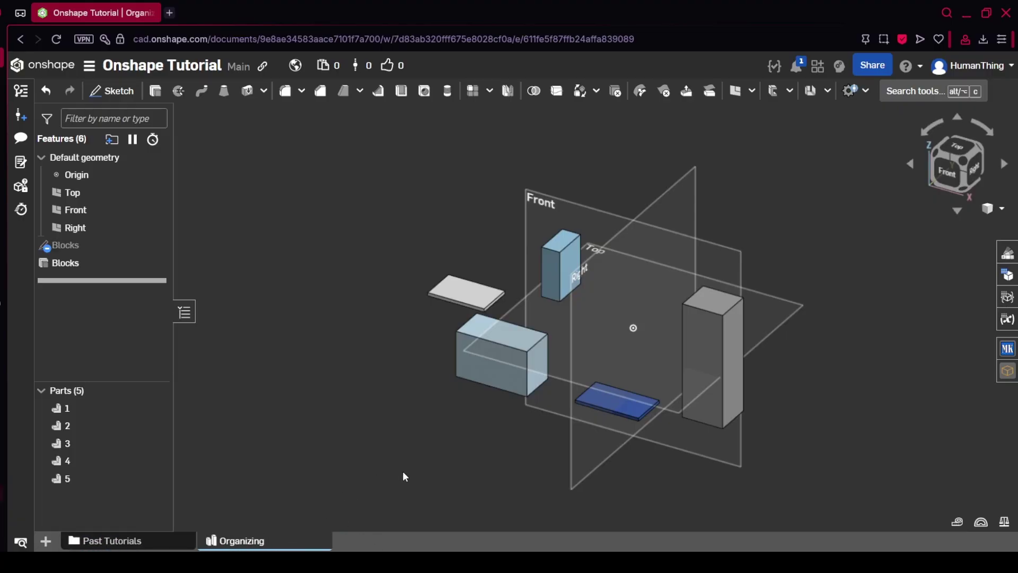
- Open the Past Tutorials folder to check which tabs it holds, and return to the document's top level
left_click(113, 540)
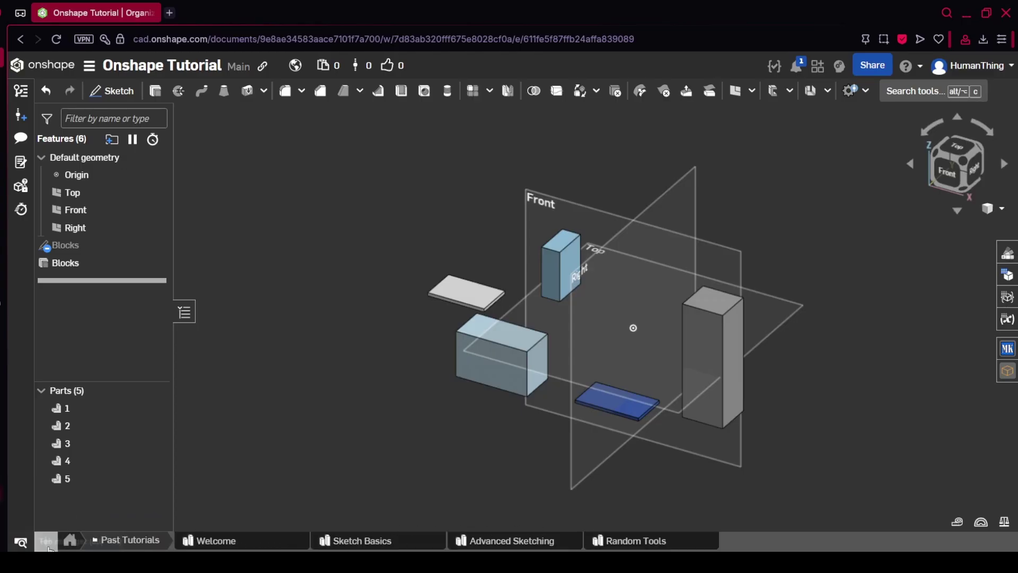
left_click(70, 541)
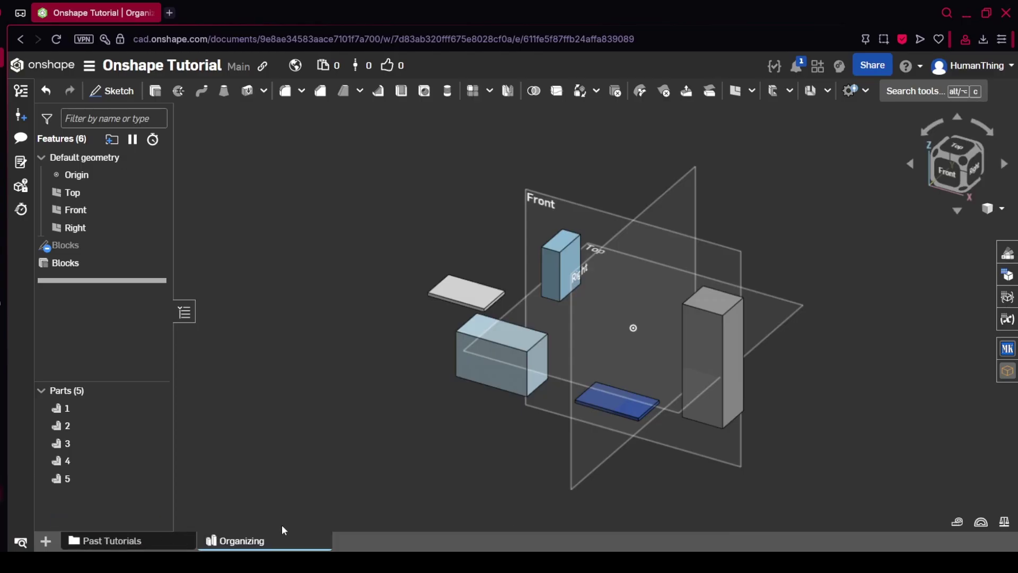